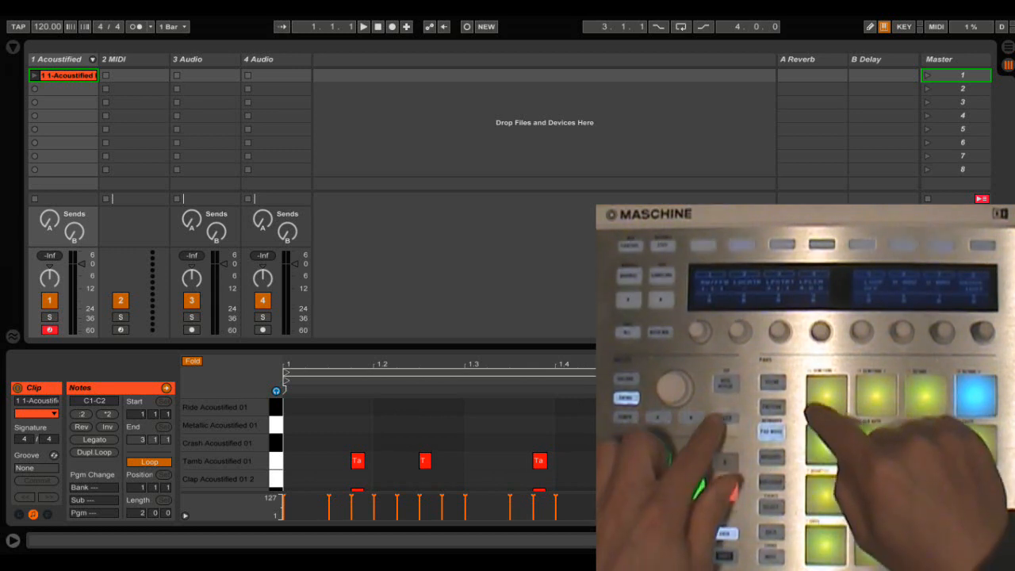
Toggle to the Arrangement view and back, then switch and hide the detail view below the tracks and restore it.
key("Tab")
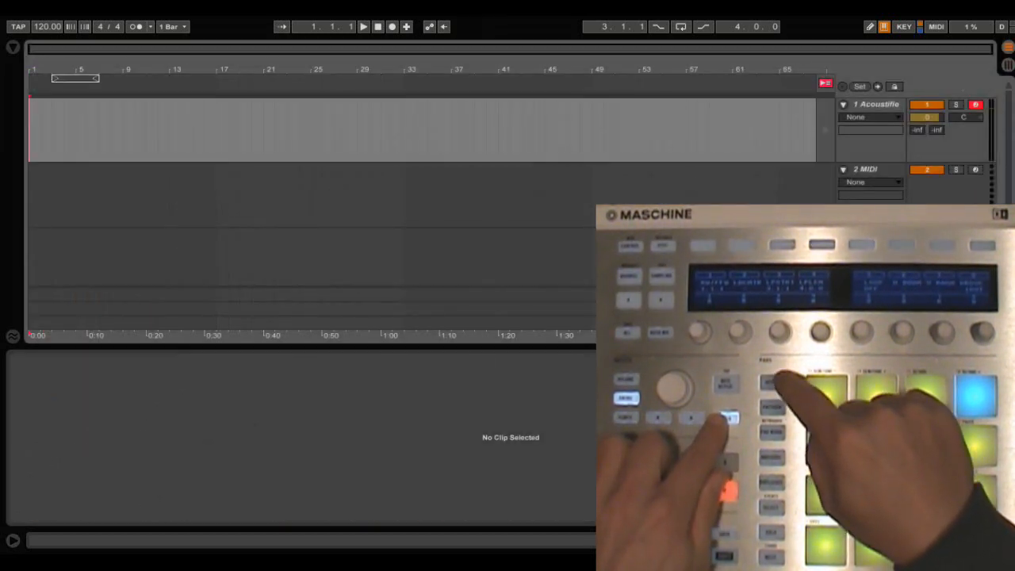
key("Tab")
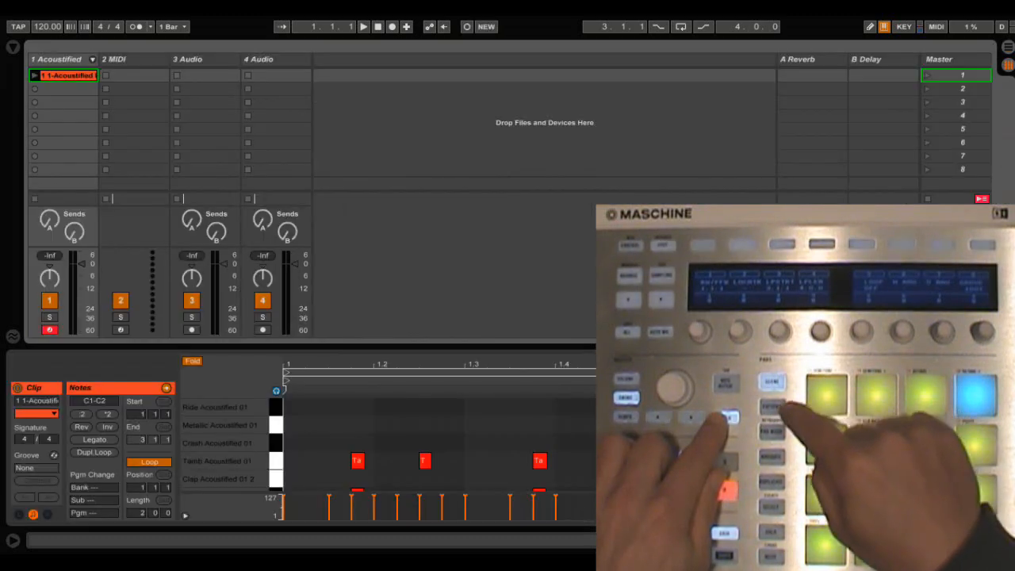
key("shift+Tab")
key("shift+Tab")
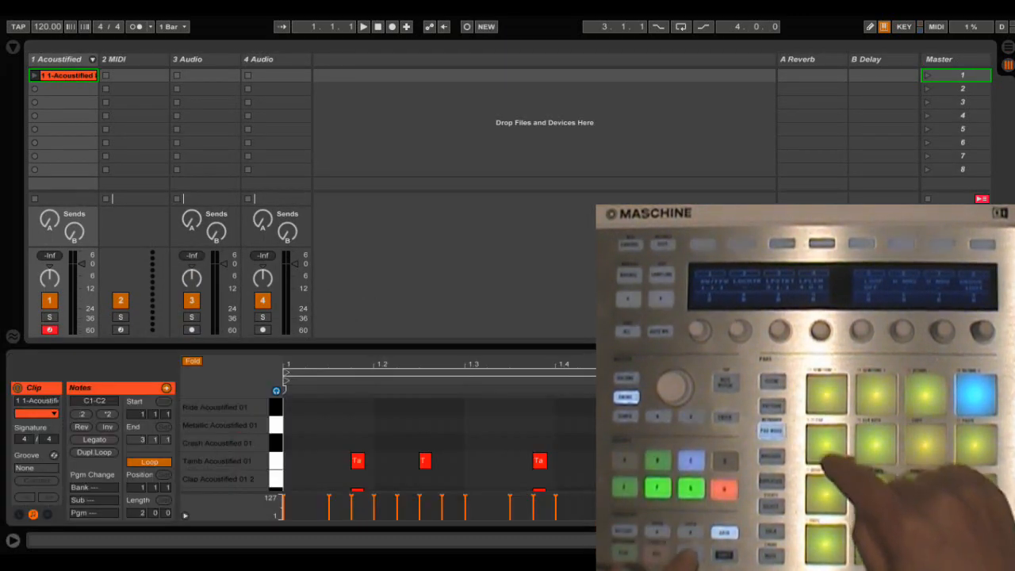
key("ctrl+alt+l")
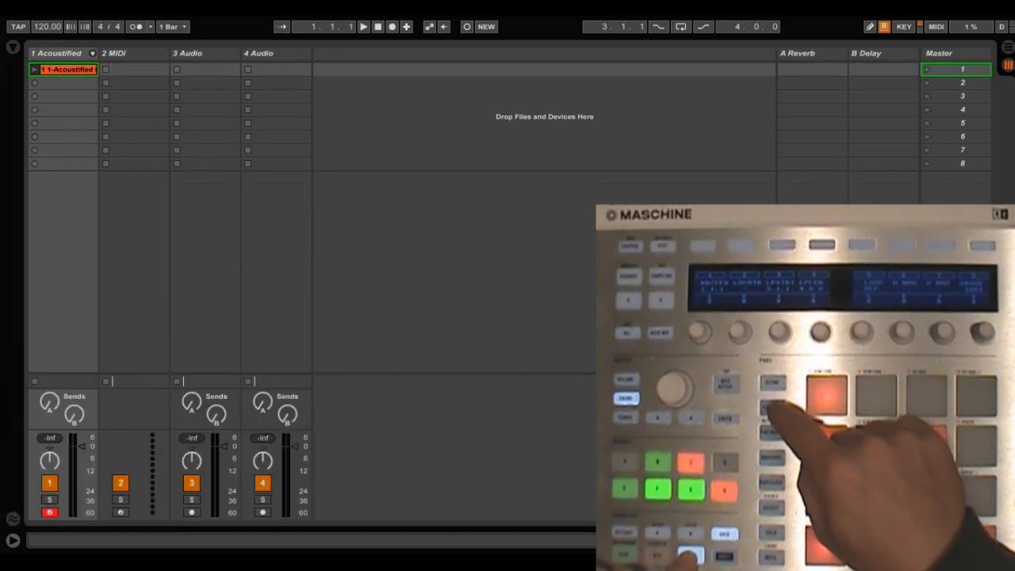
key("ctrl+alt+l")
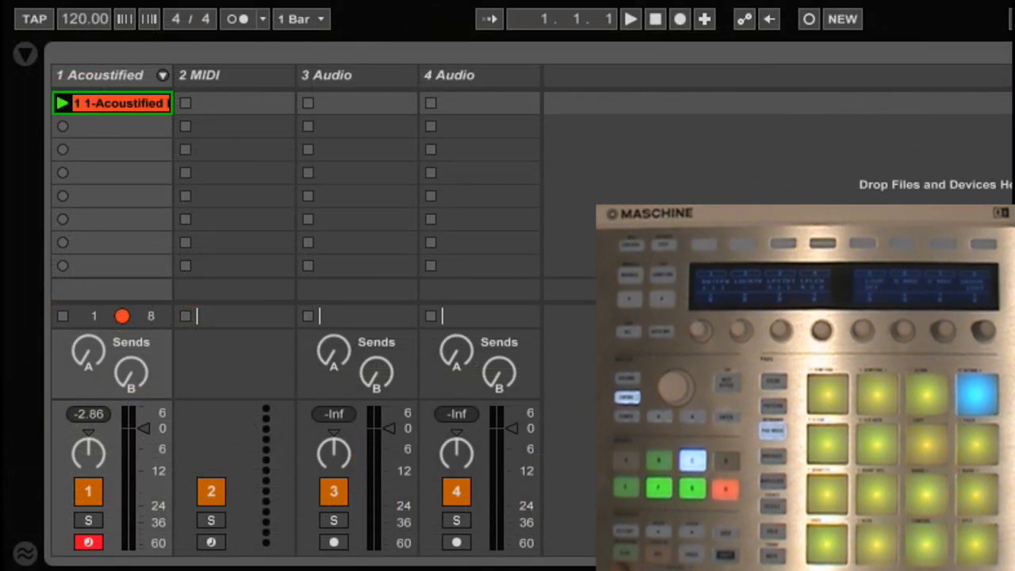
Record the playing Acoustified clip into the Arrangement from about bar 6 to bar 8, stop playback, and undo the recording.
key("space")
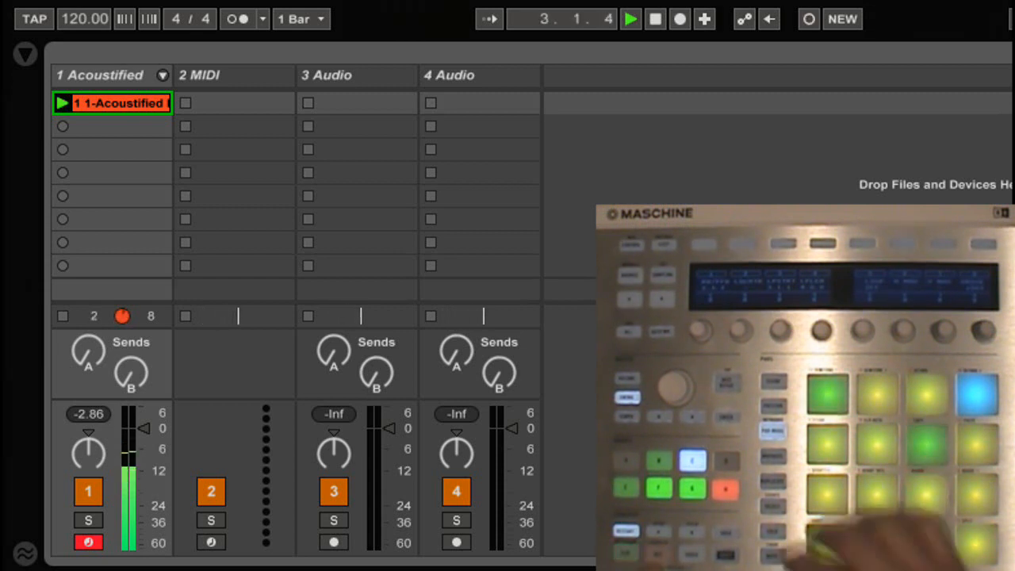
key("Tab")
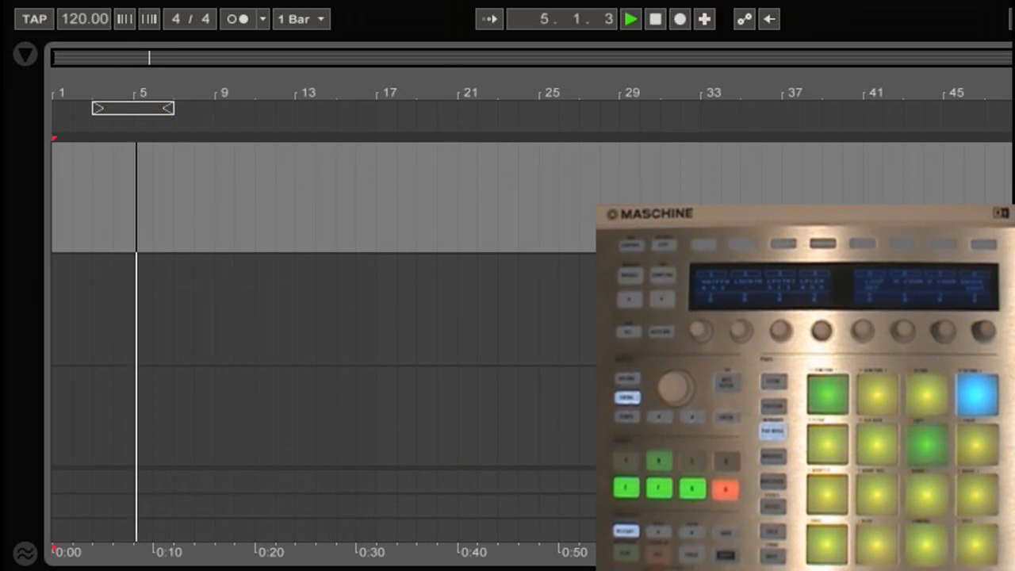
key("F9")
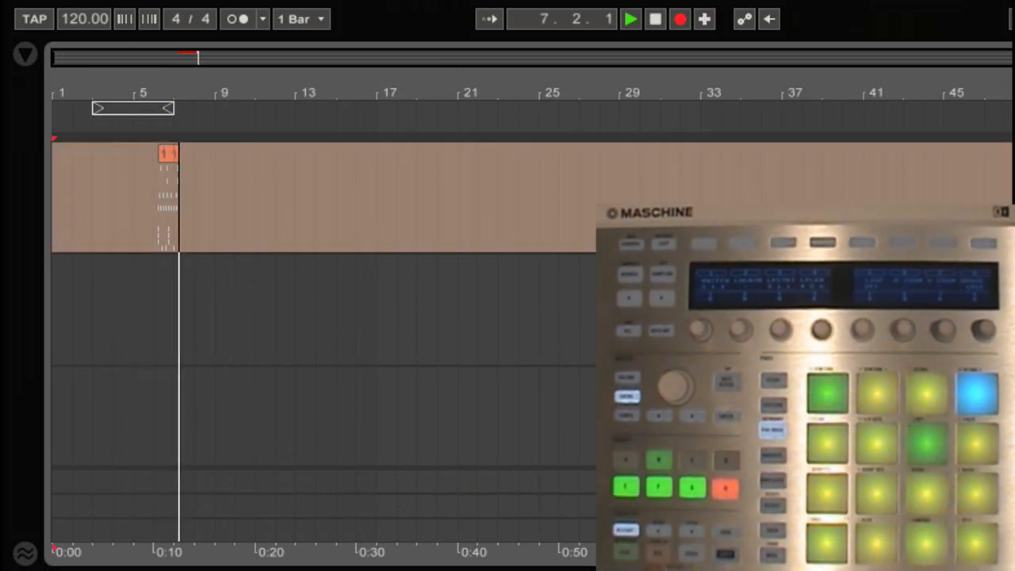
key("space")
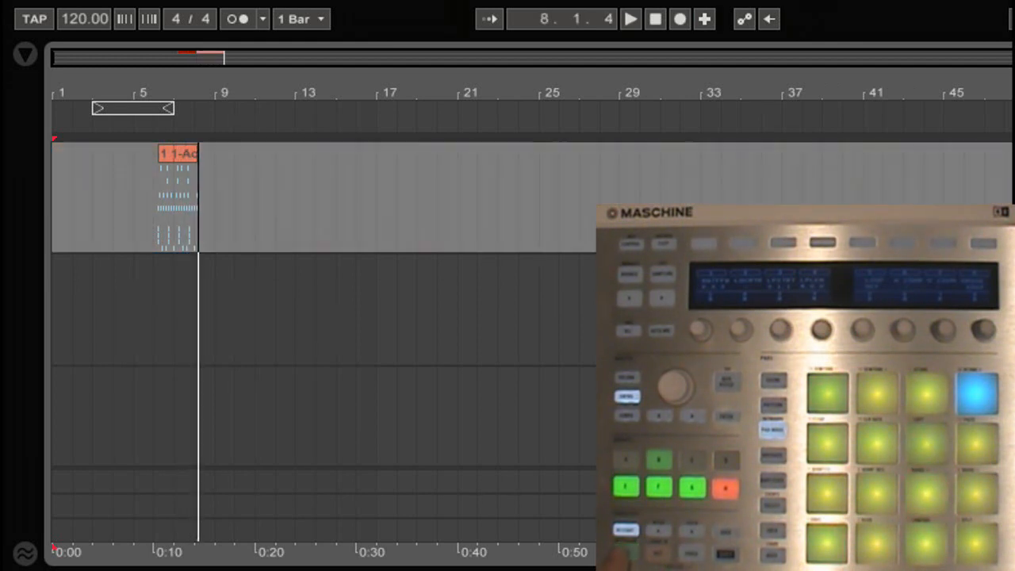
key("ctrl+z")
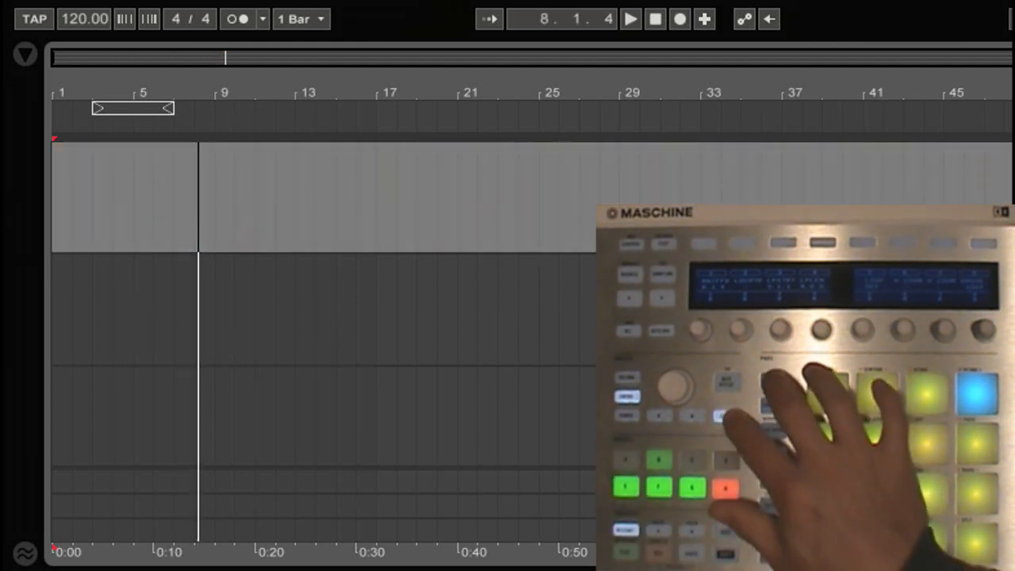
In the Session view, move the slot selection down to scene 5, across to track 3 Audio, and back to the second Acoustified clip.
key("Tab")
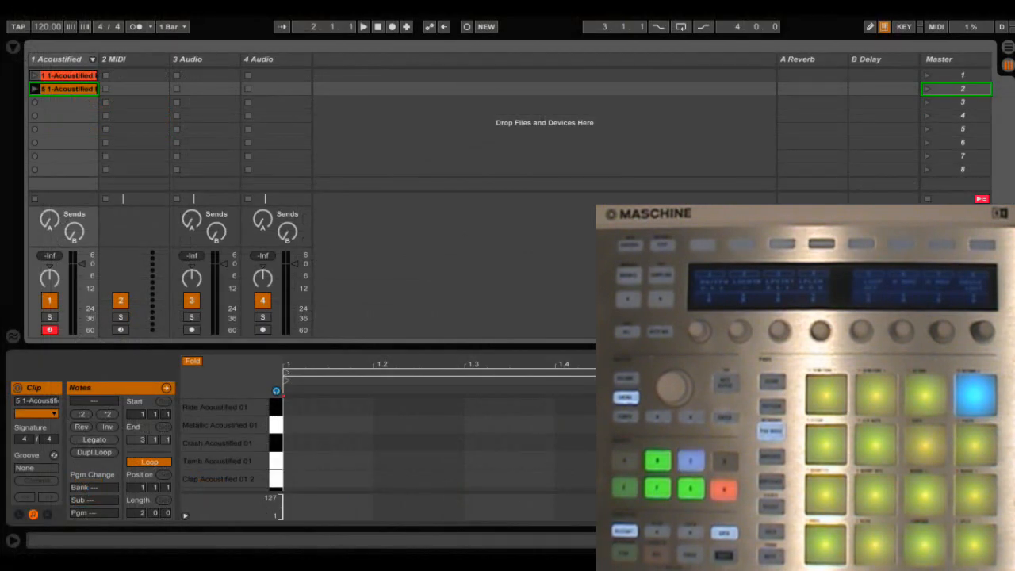
key("Down")
key("Down")
key("Down")
key("Down")
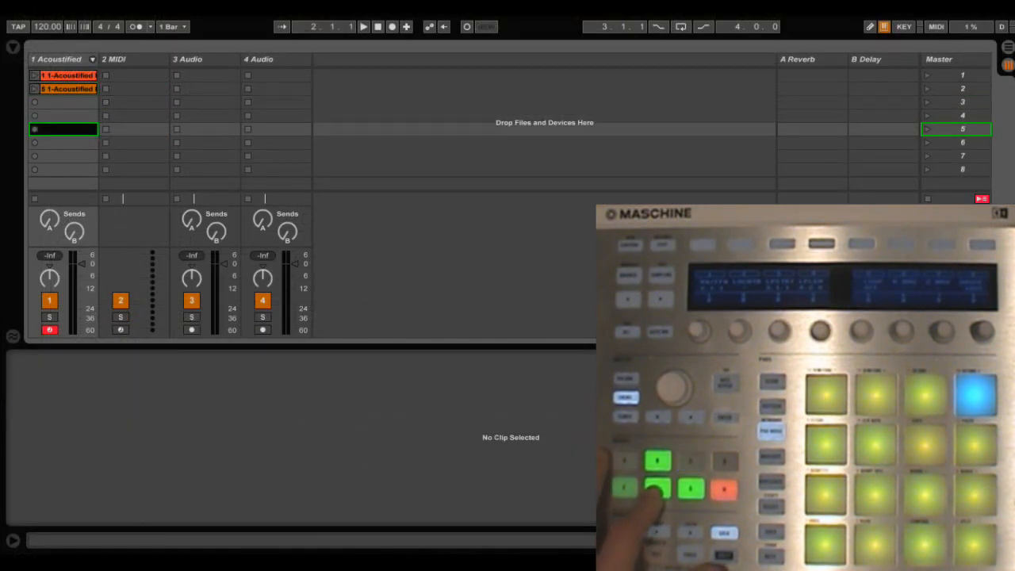
key("Up")
key("Up")
key("Up")
key("Up")
key("Right")
key("Right")
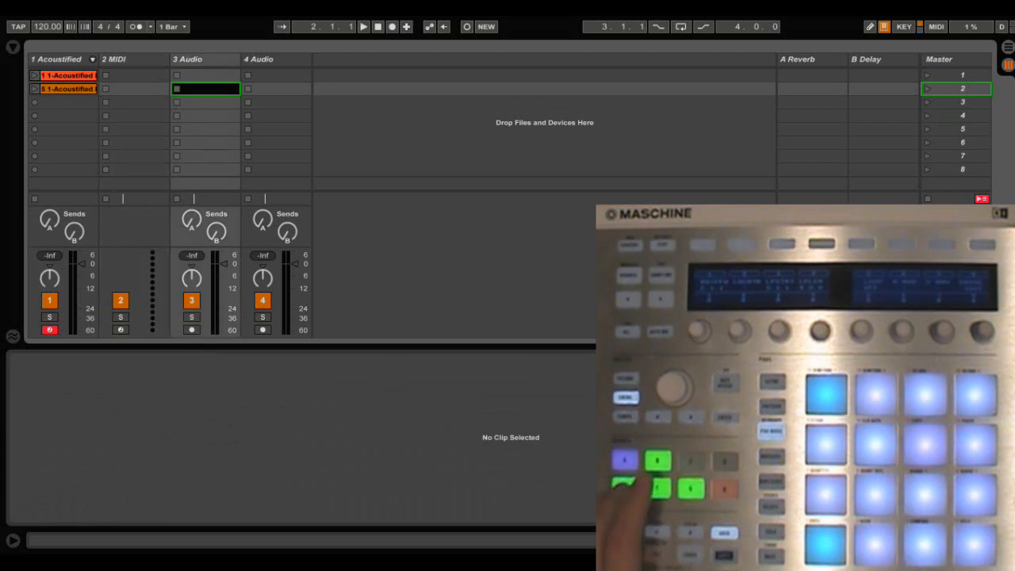
key("Left")
key("Left")
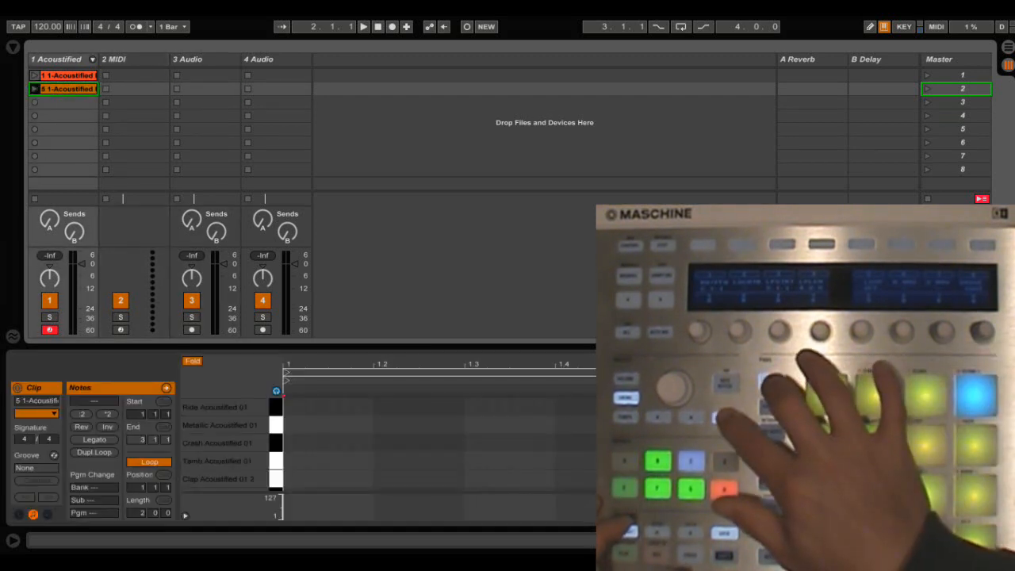
Switch to the Arrangement view and move the track selection to 2 MIDI and back to the Acoustified track.
key("Tab")
key("Down")
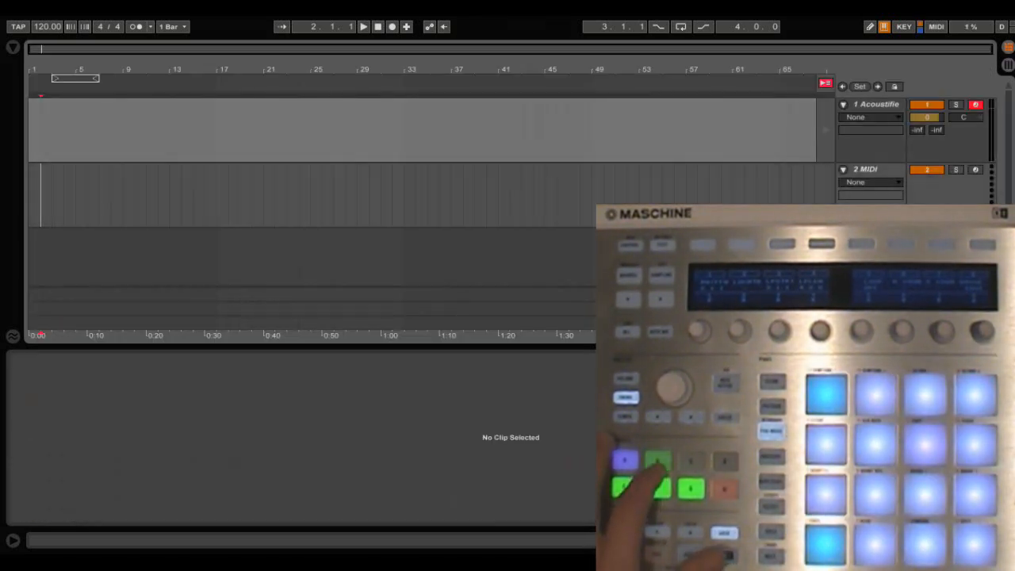
key("Up")
key("Up")
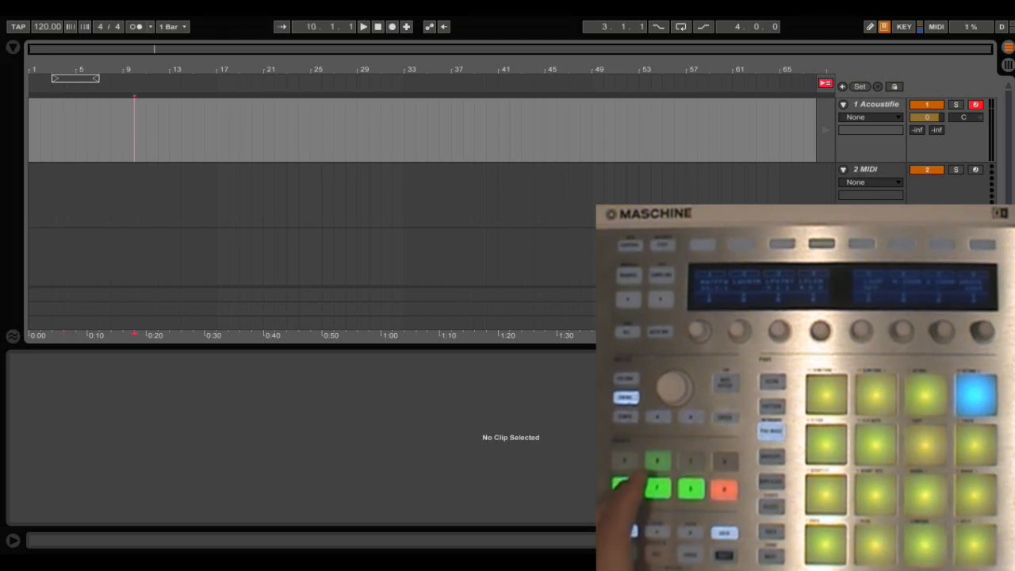
Return to the Session view and undo the removal of the Acoustified track.
key("Tab")
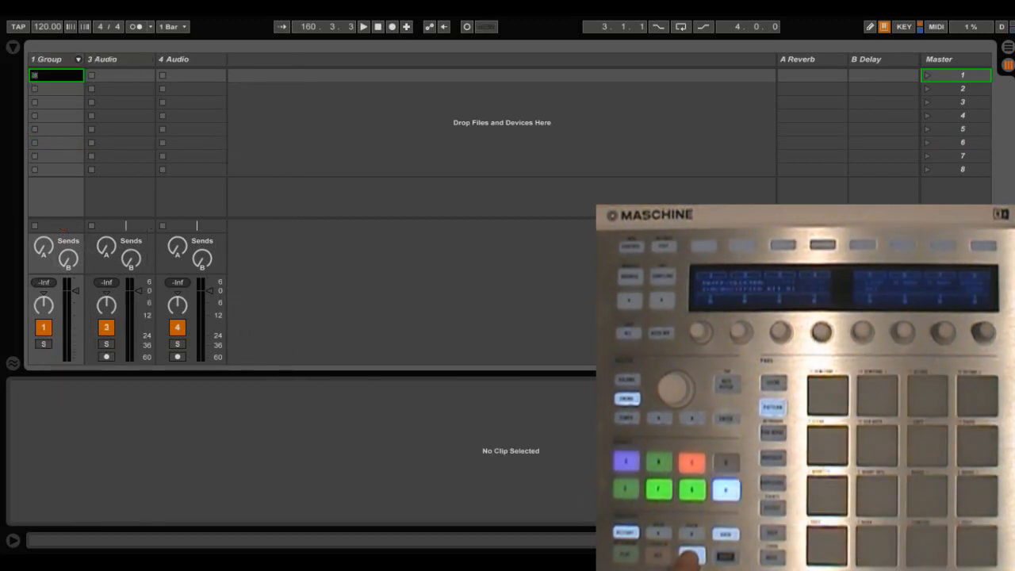
key("ctrl+z")
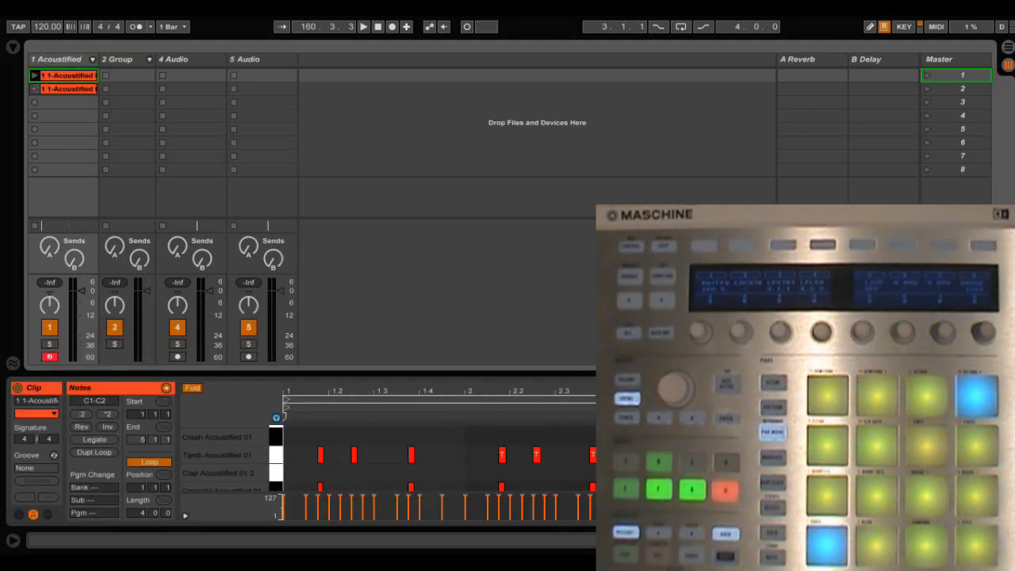